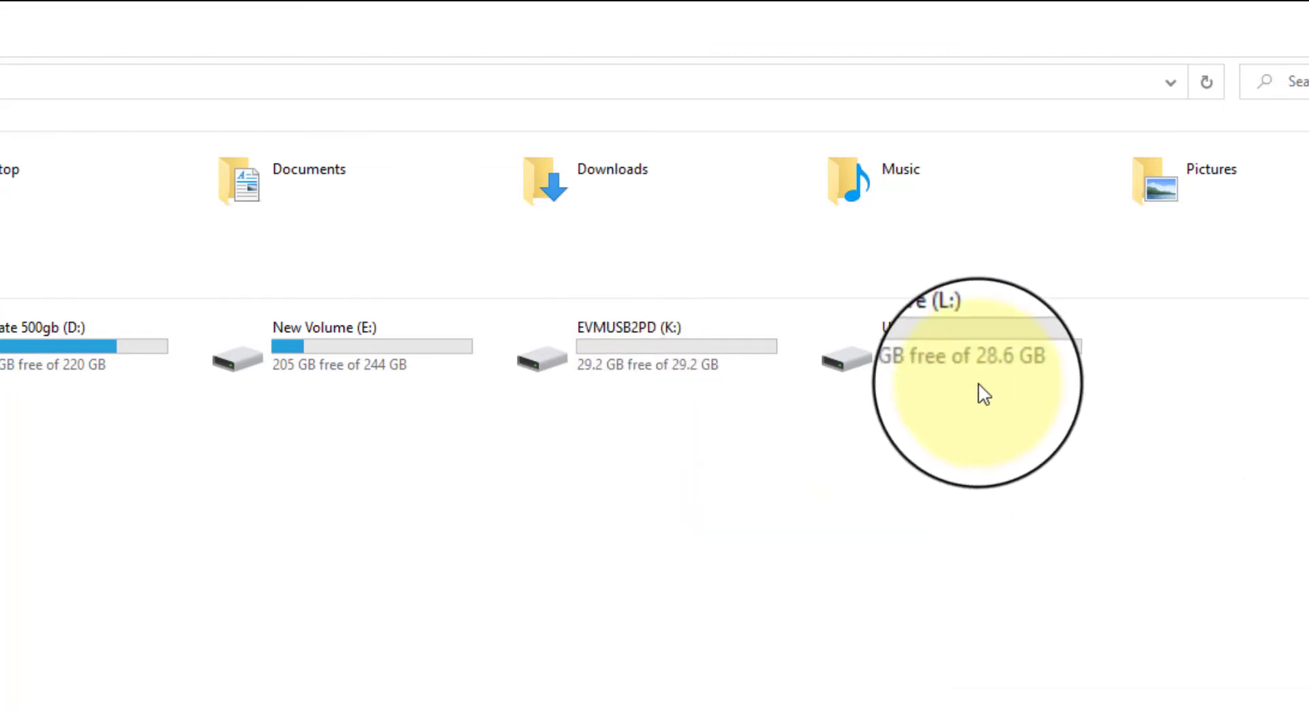
- Open USB Drive (L:) in a separate, non-maximized window and move it clear of the drive list in This PC
{"action": "left_click", "coordinate": [980, 350]}
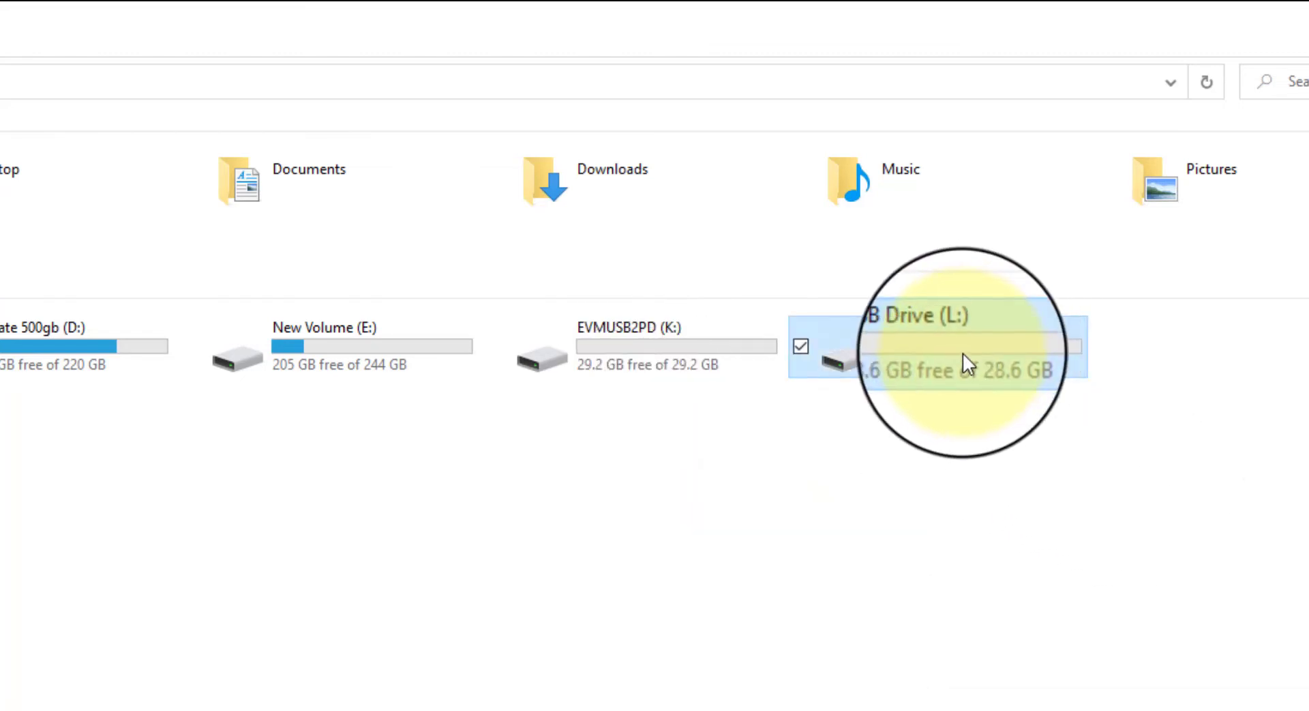
{"action": "left_click", "coordinate": [701, 366]}
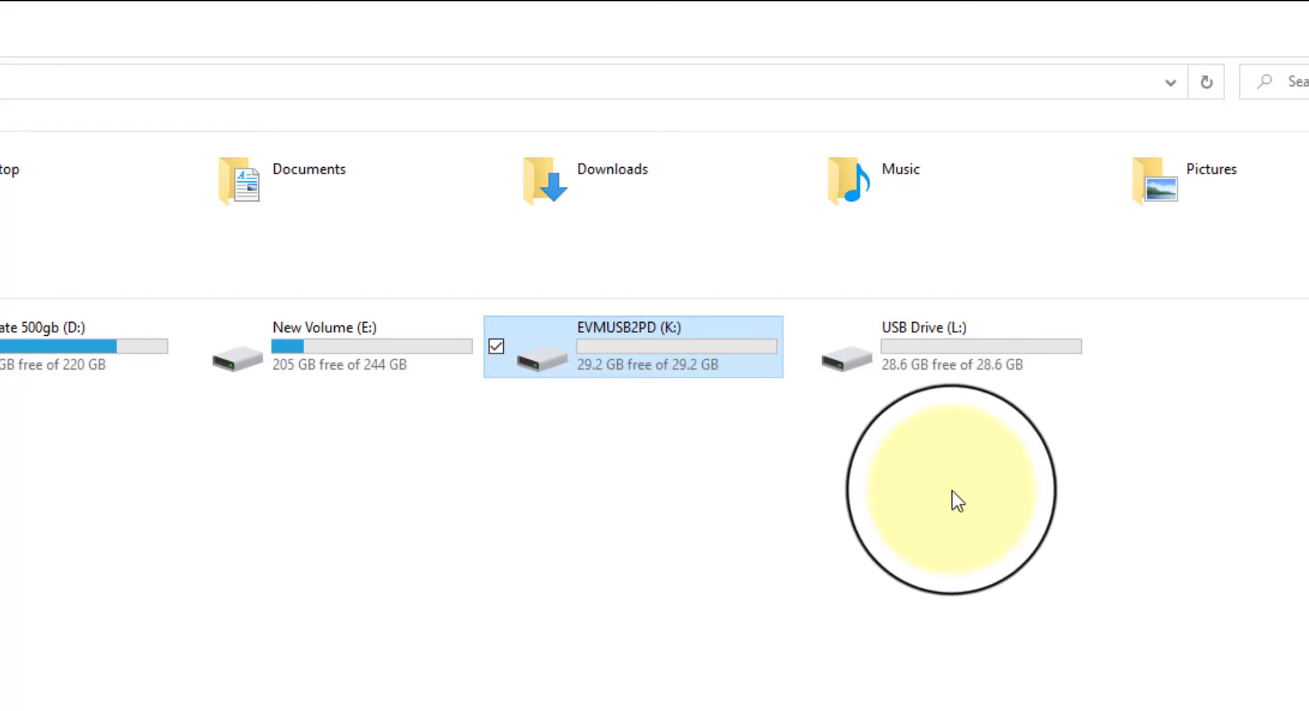
{"action": "left_click", "coordinate": [965, 491]}
{"action": "right_click", "coordinate": [948, 344]}
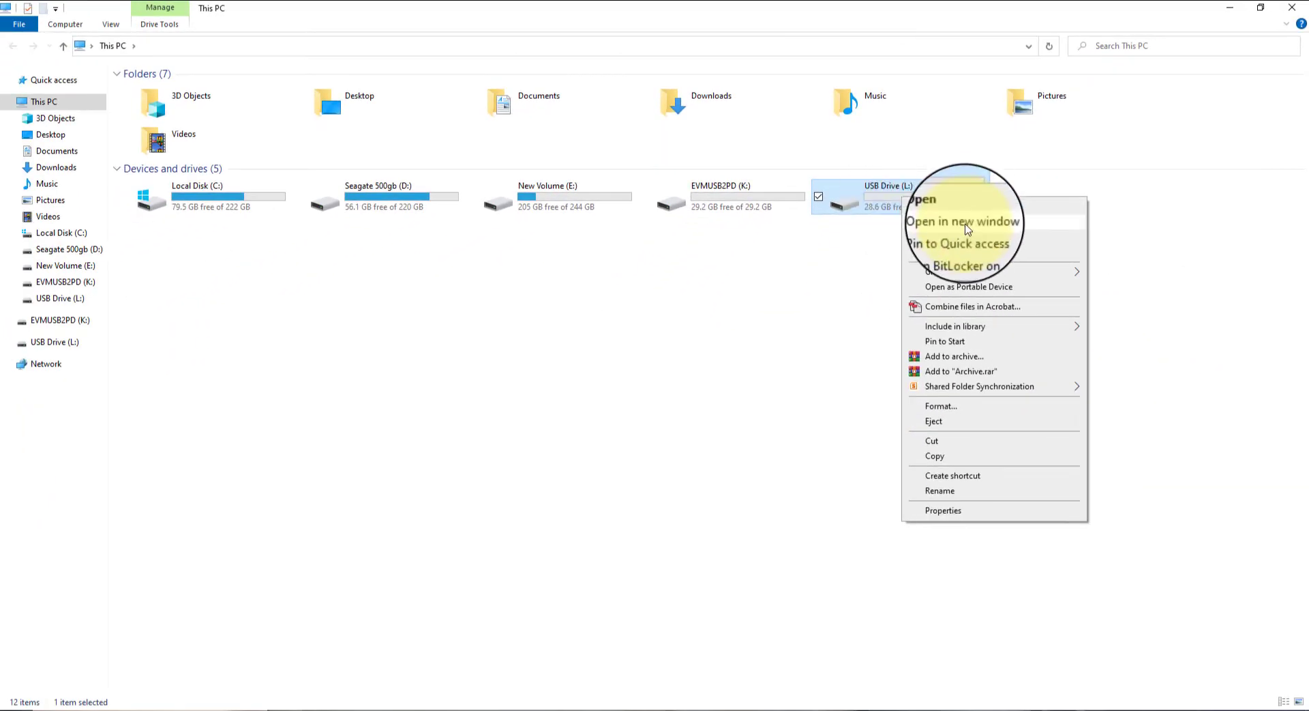
{"action": "left_click", "coordinate": [966, 230]}
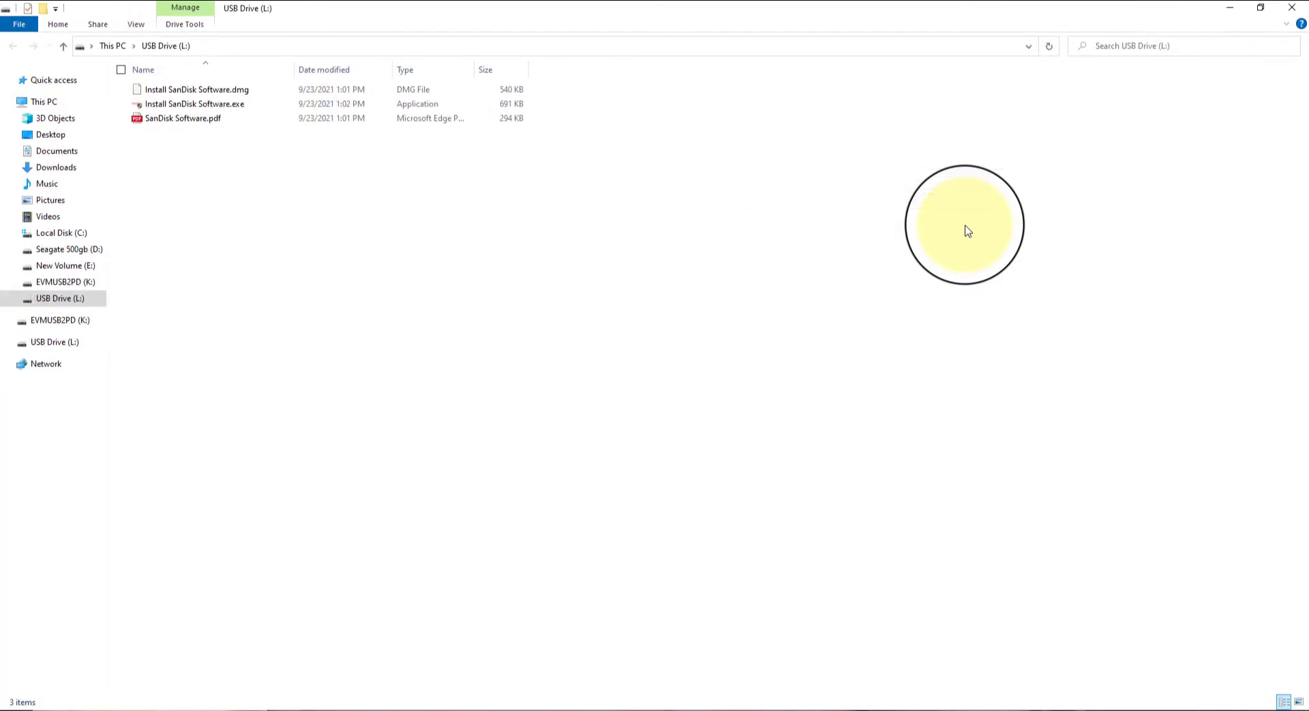
{"action": "left_click", "coordinate": [1260, 7]}
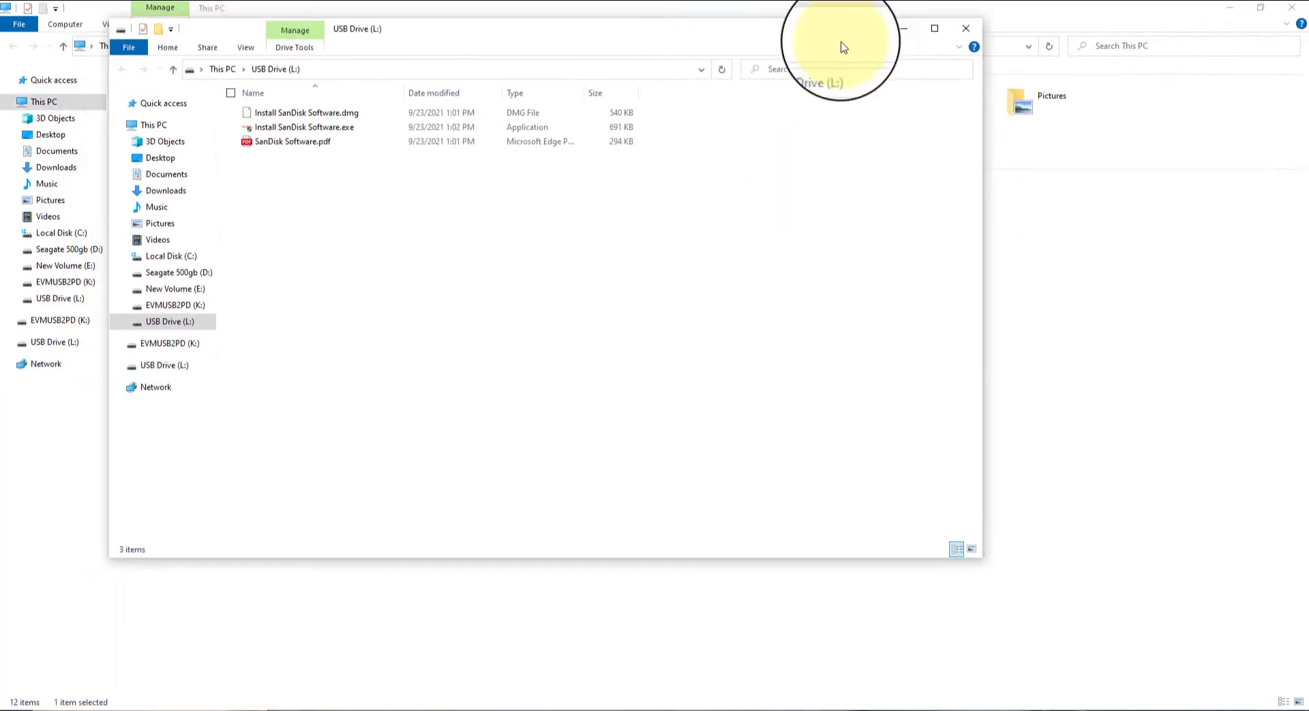
{"action": "left_click_drag", "start_coordinate": [657, 56], "coordinate": [1172, 315]}
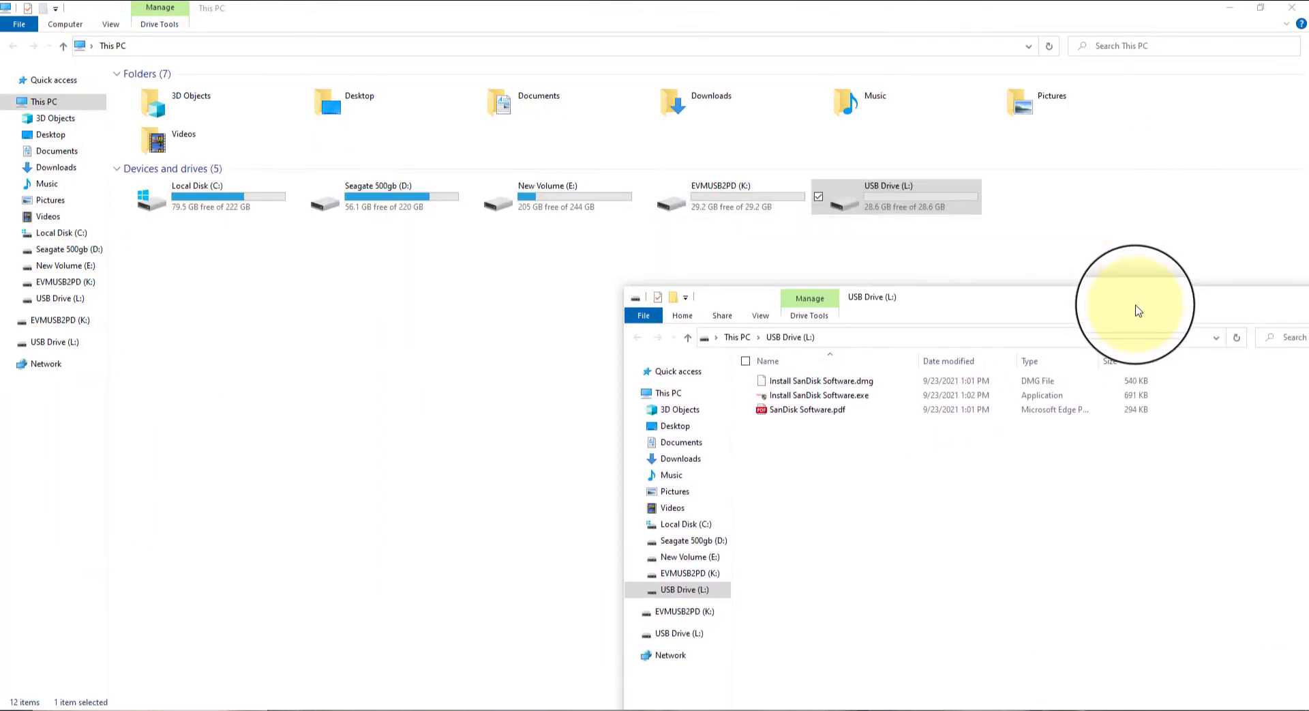
- Open EVMUSB2PD (K:) in its own window, move it below the folder list and make it narrower, then return to This PC
{"action": "right_click", "coordinate": [724, 195]}
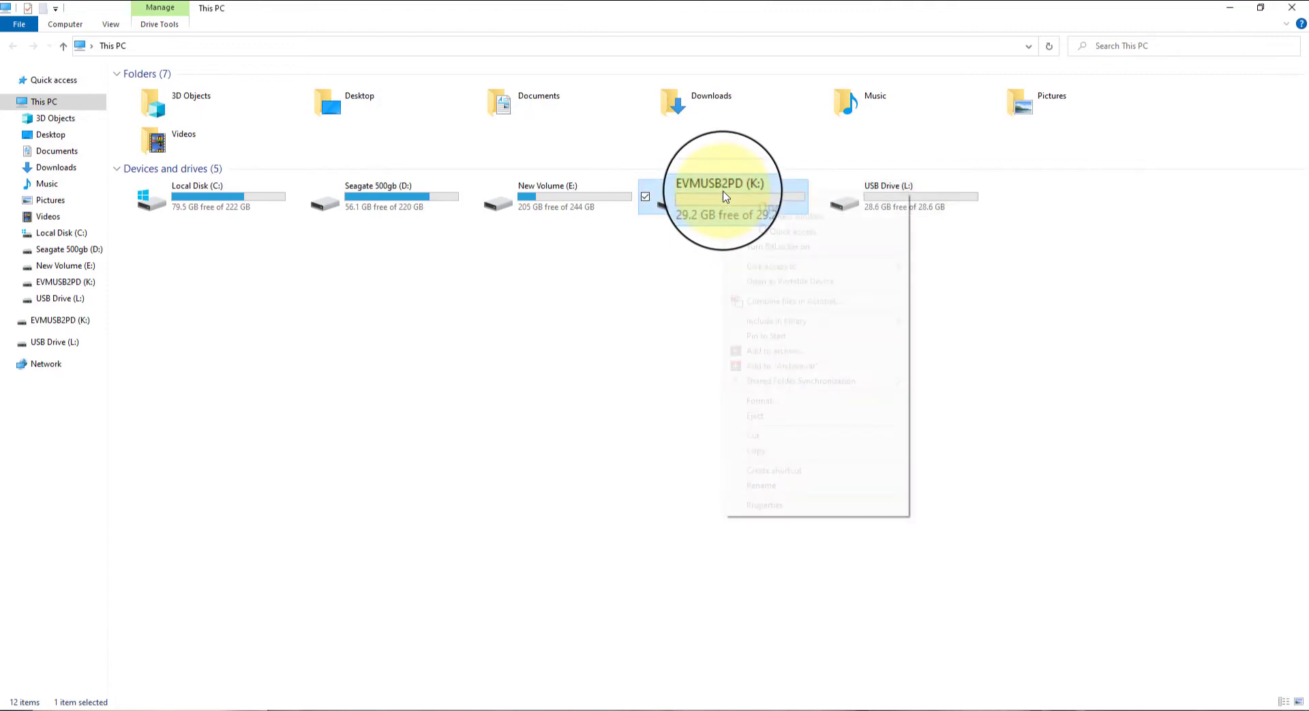
{"action": "left_click", "coordinate": [779, 216]}
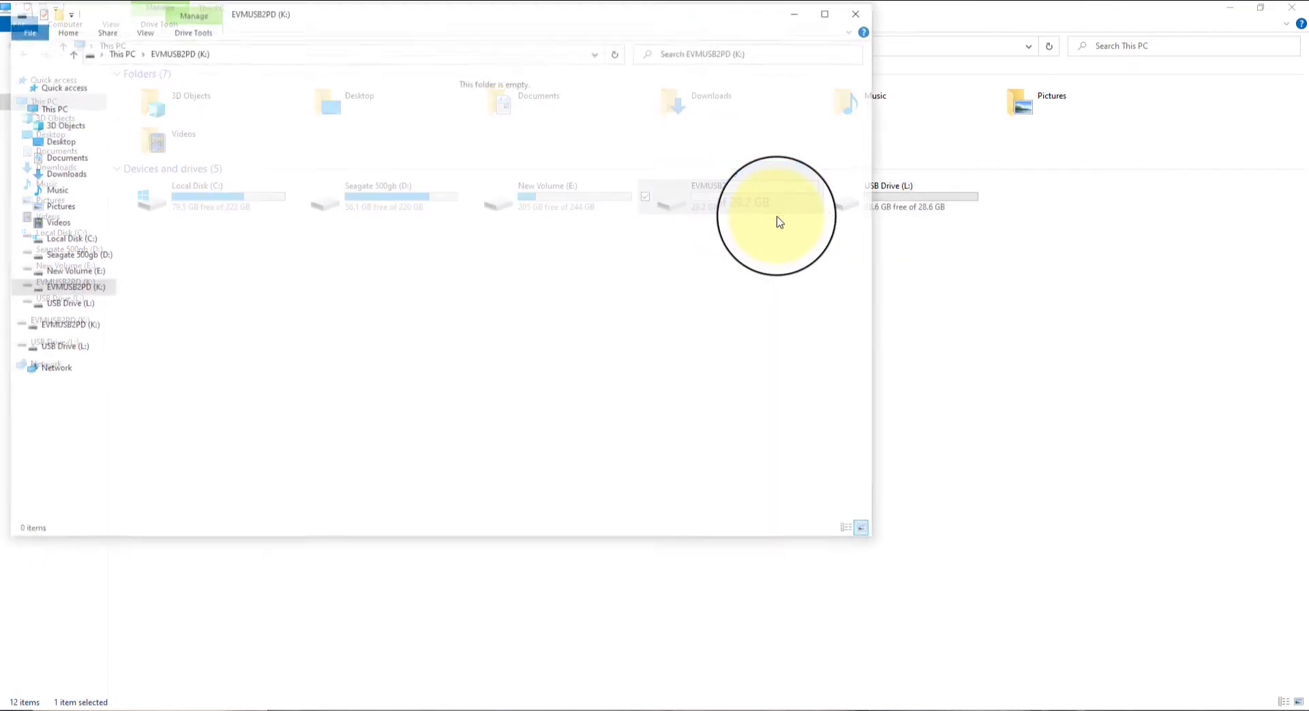
{"action": "left_click_drag", "start_coordinate": [549, 20], "coordinate": [567, 165]}
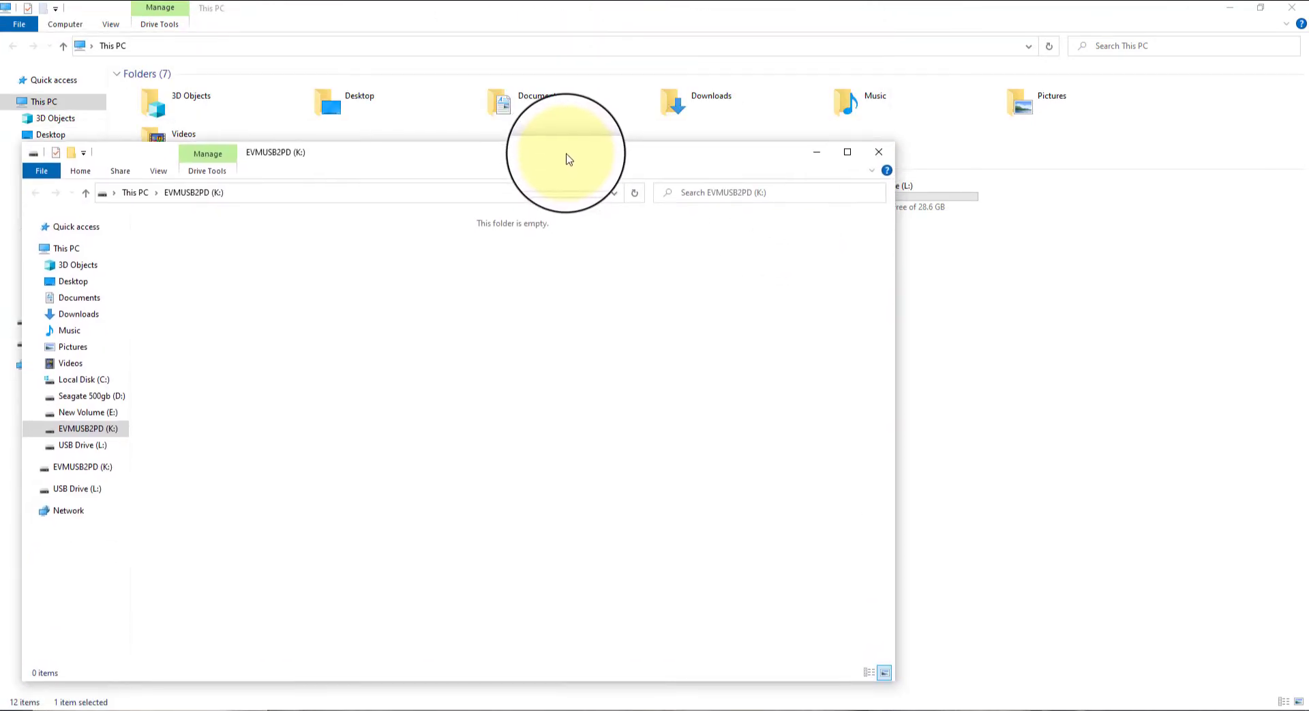
{"action": "left_click_drag", "start_coordinate": [895, 310], "coordinate": [733, 310]}
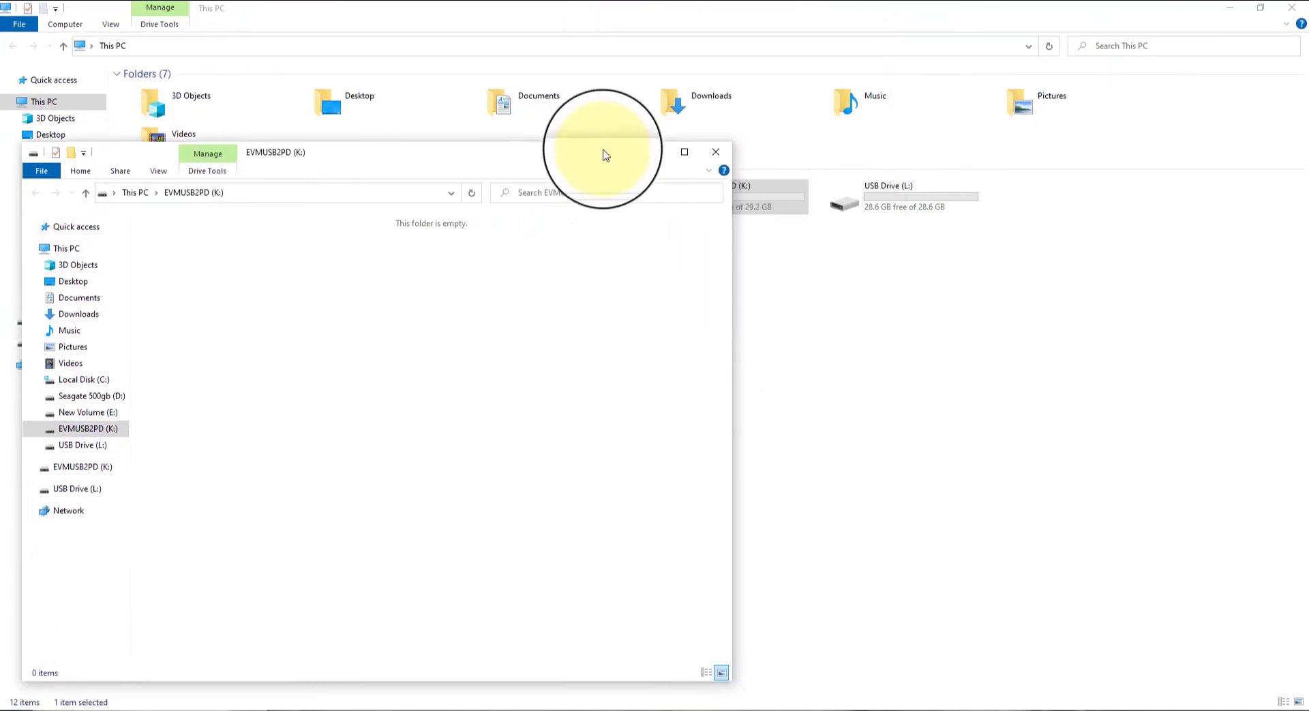
{"action": "left_click", "coordinate": [943, 16]}
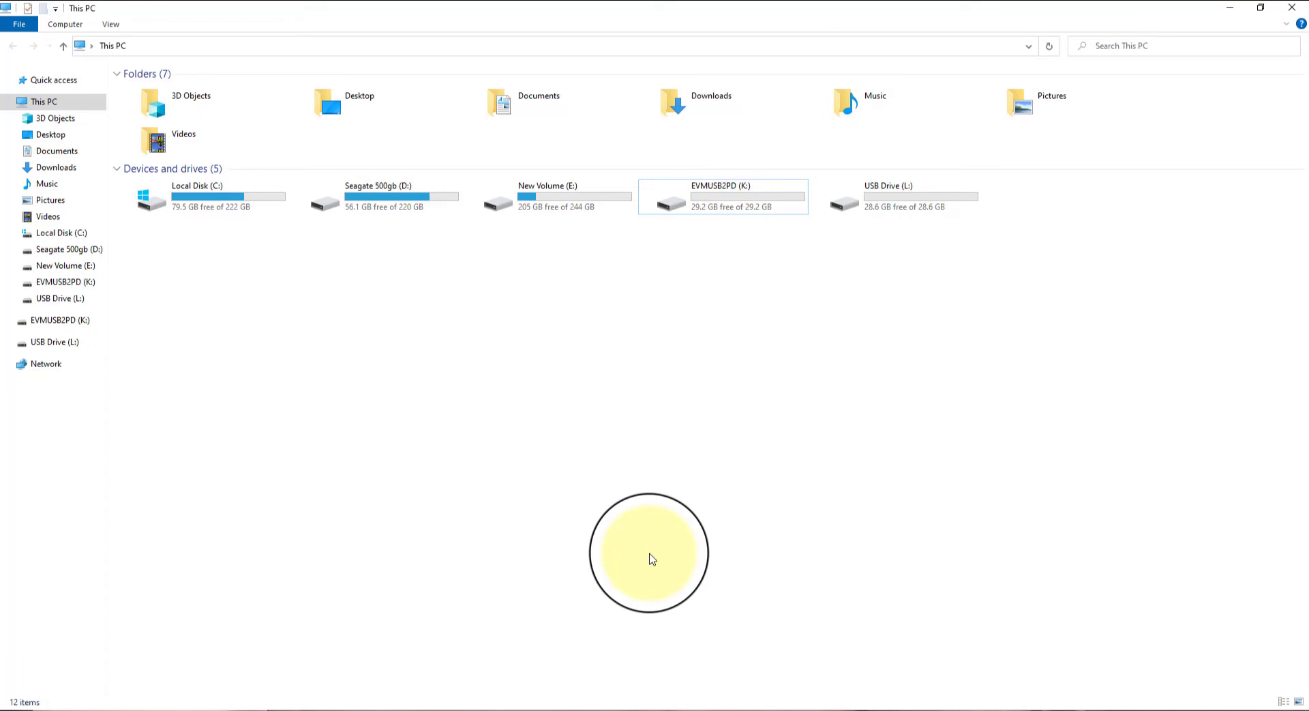
- Open New Volume (E:), look through the ALL MARRIAGE CARD FOR SALE folder and its PHOTOSHOP subfolder, and return to the drive's root
{"action": "key", "text": "Left"}
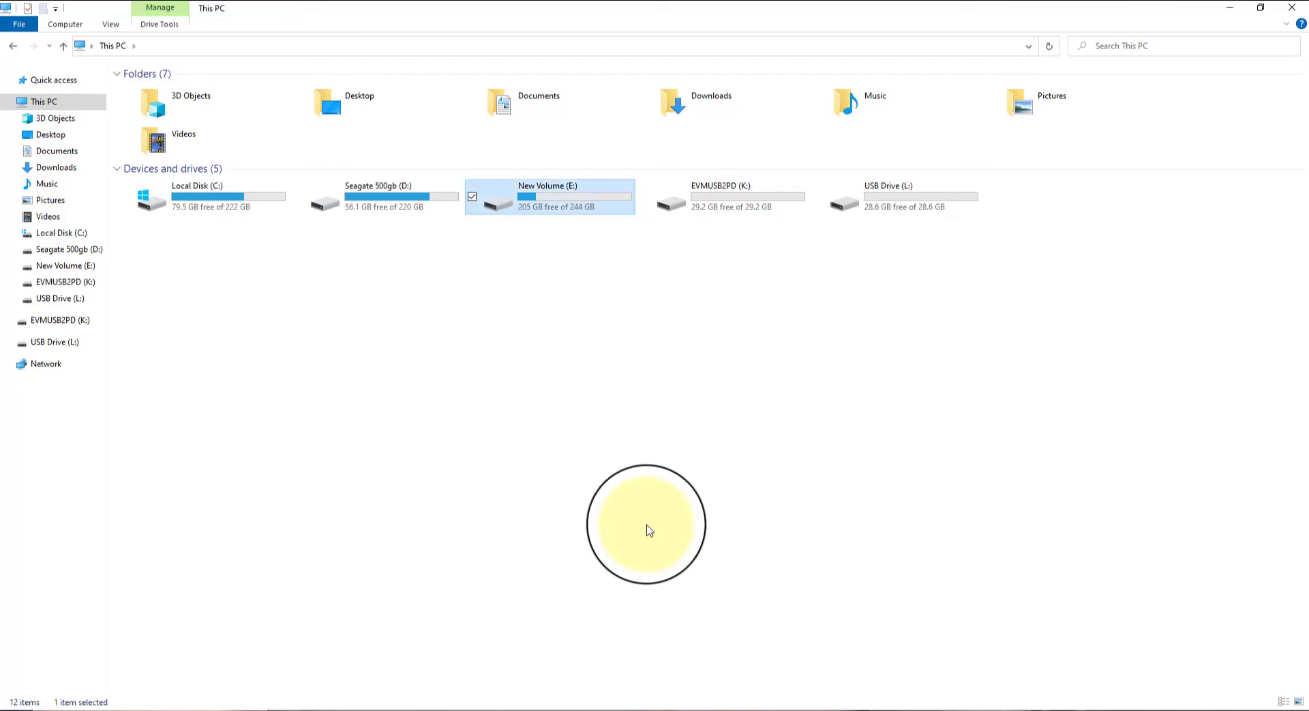
{"action": "double_click", "coordinate": [531, 197]}
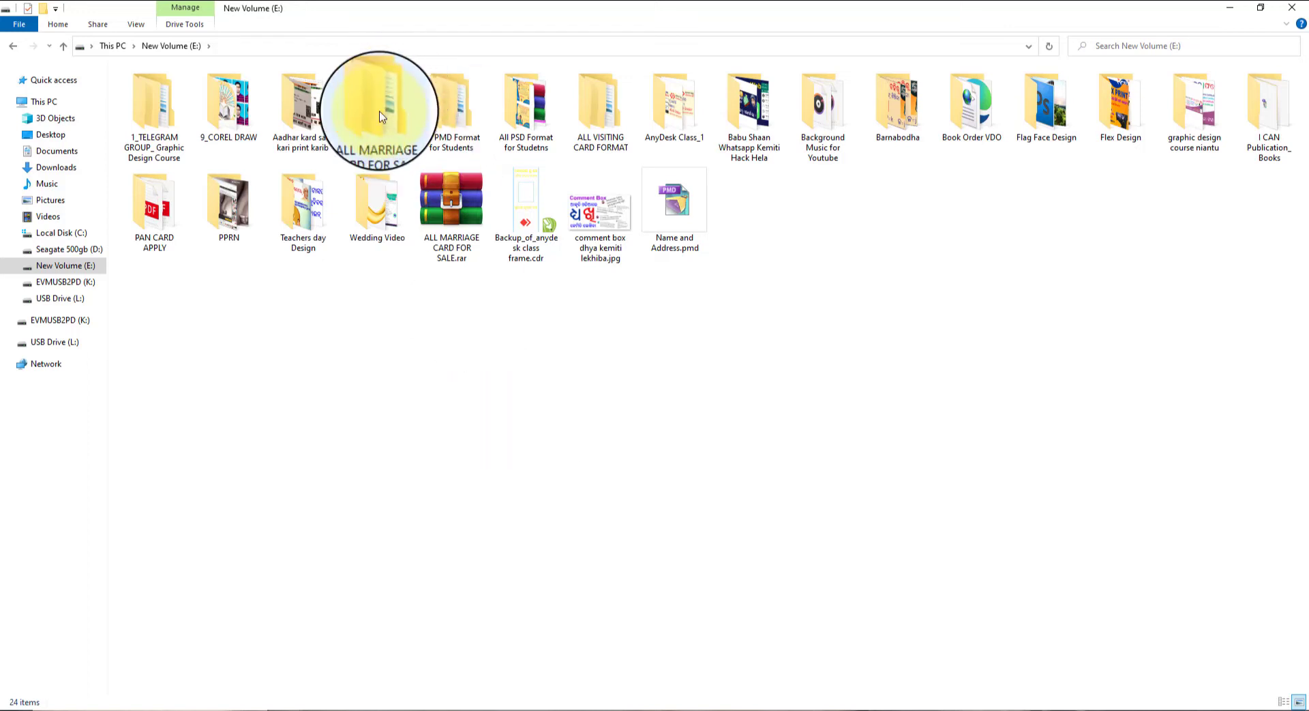
{"action": "mouse_move", "coordinate": [377, 113]}
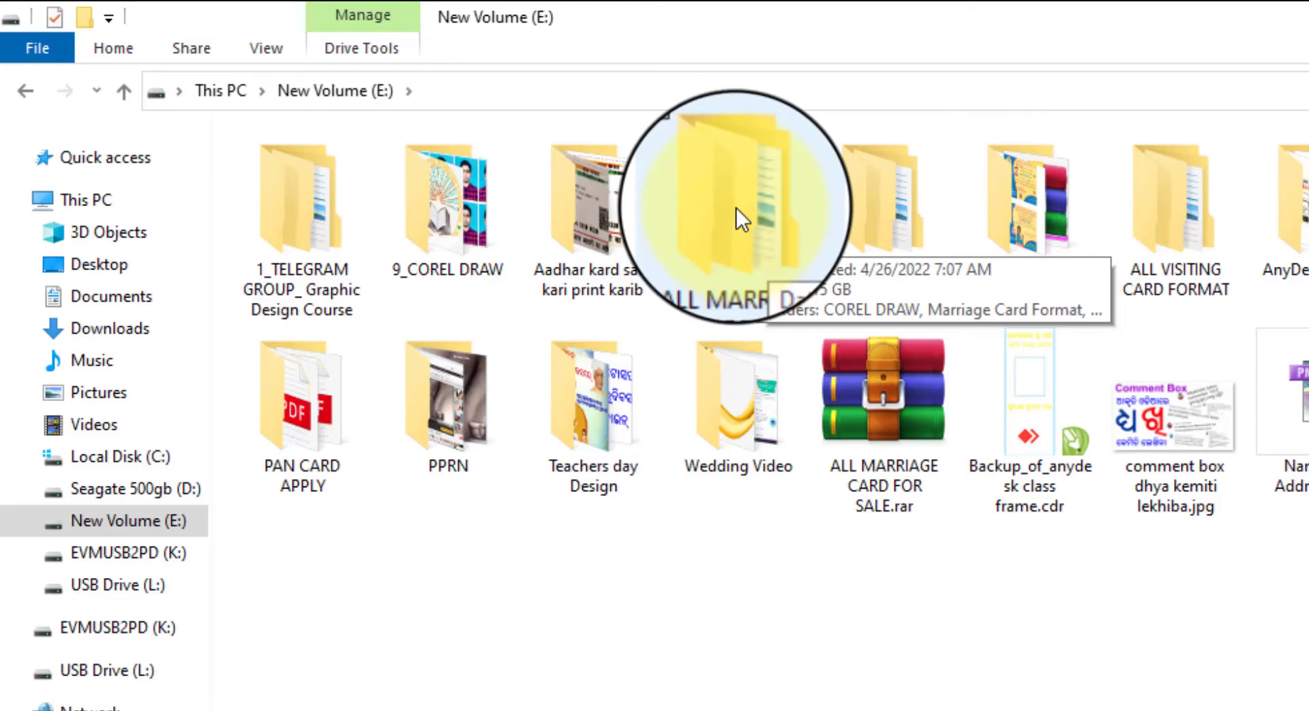
{"action": "double_click", "coordinate": [741, 204]}
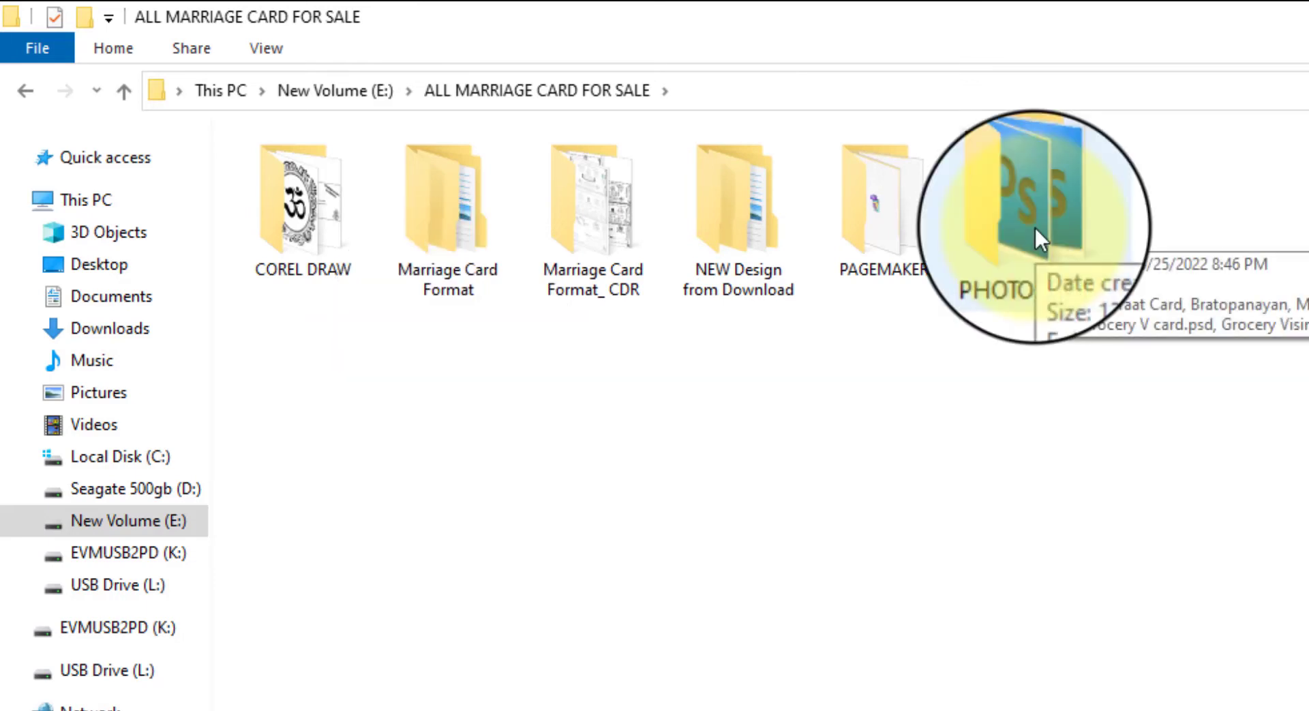
{"action": "double_click", "coordinate": [1063, 194]}
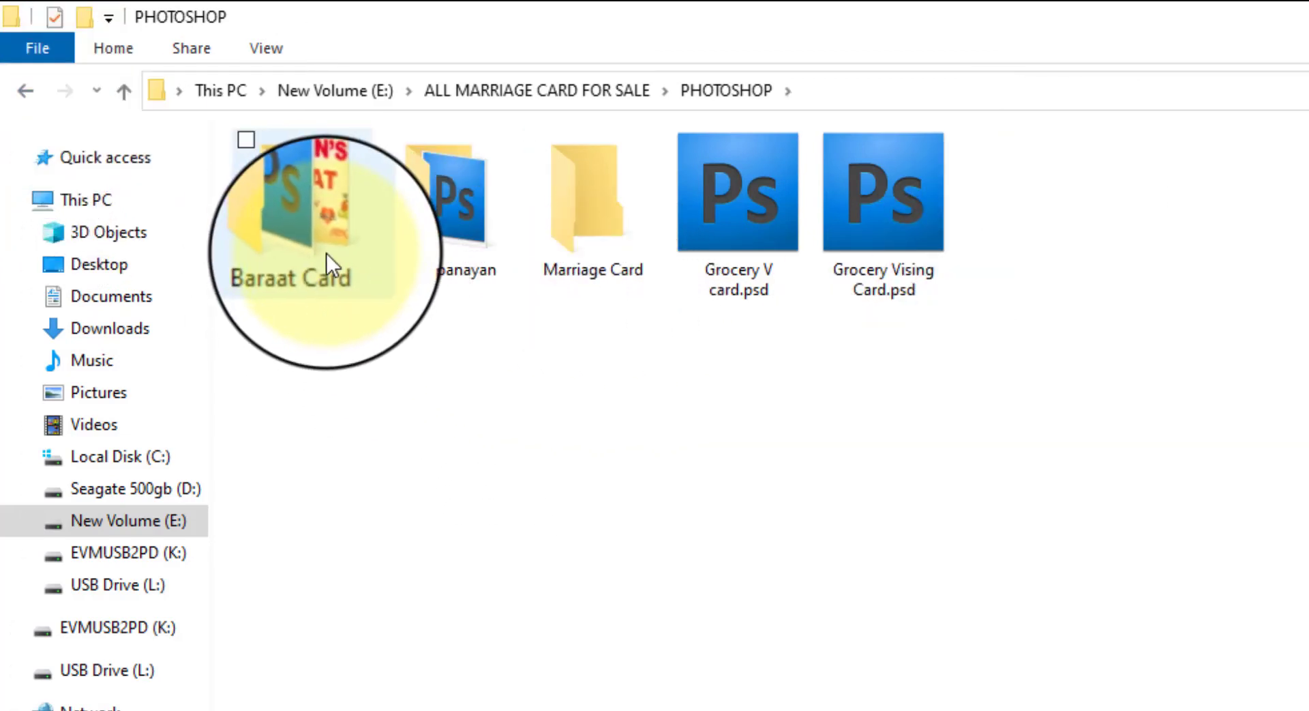
{"action": "left_click", "coordinate": [24, 91]}
{"action": "left_click", "coordinate": [25, 91]}
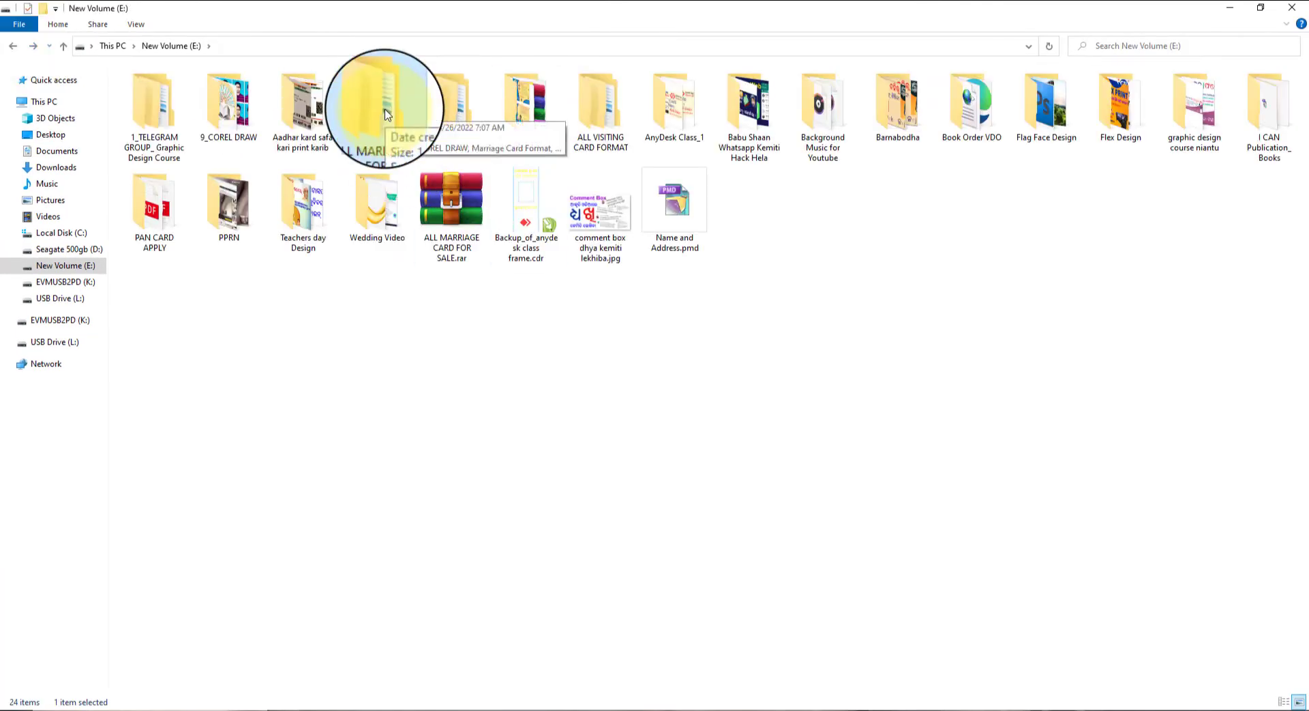
- Copy the ALL MARRIAGE CARD FOR SALE folder and minimize the New Volume (E:) window
{"action": "right_click", "coordinate": [385, 103]}
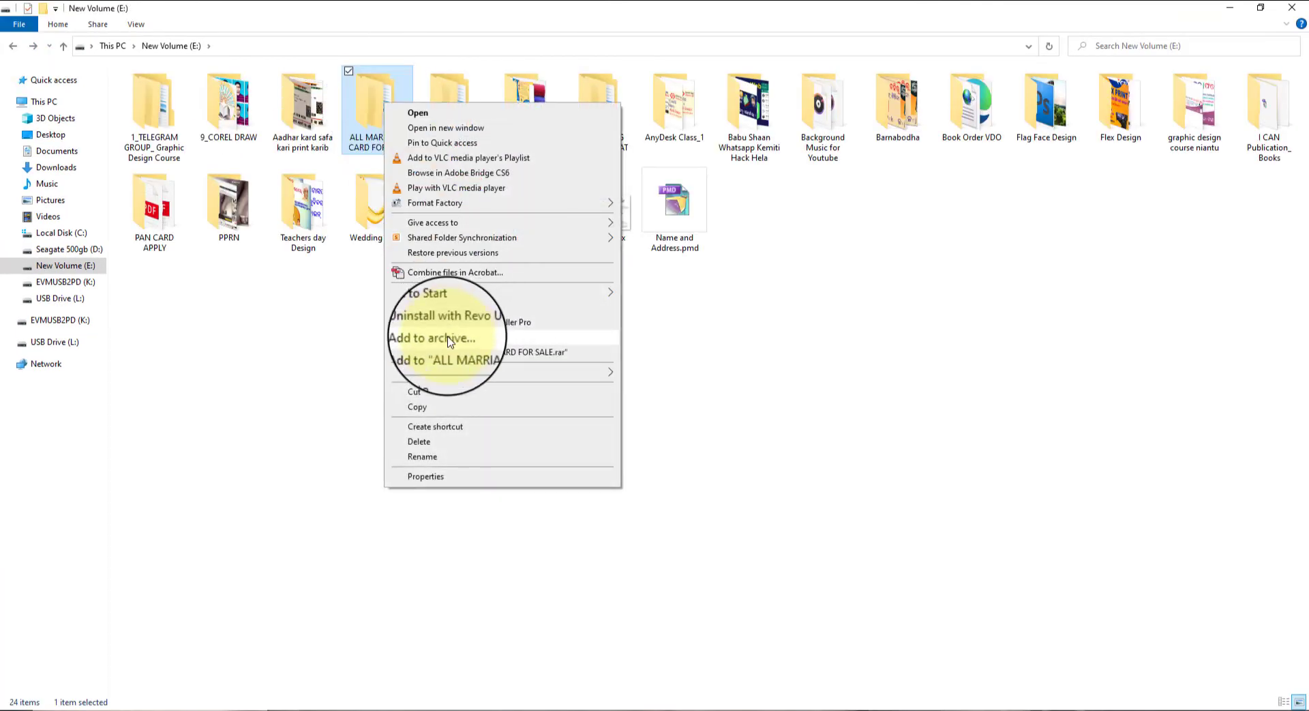
{"action": "left_click", "coordinate": [431, 409]}
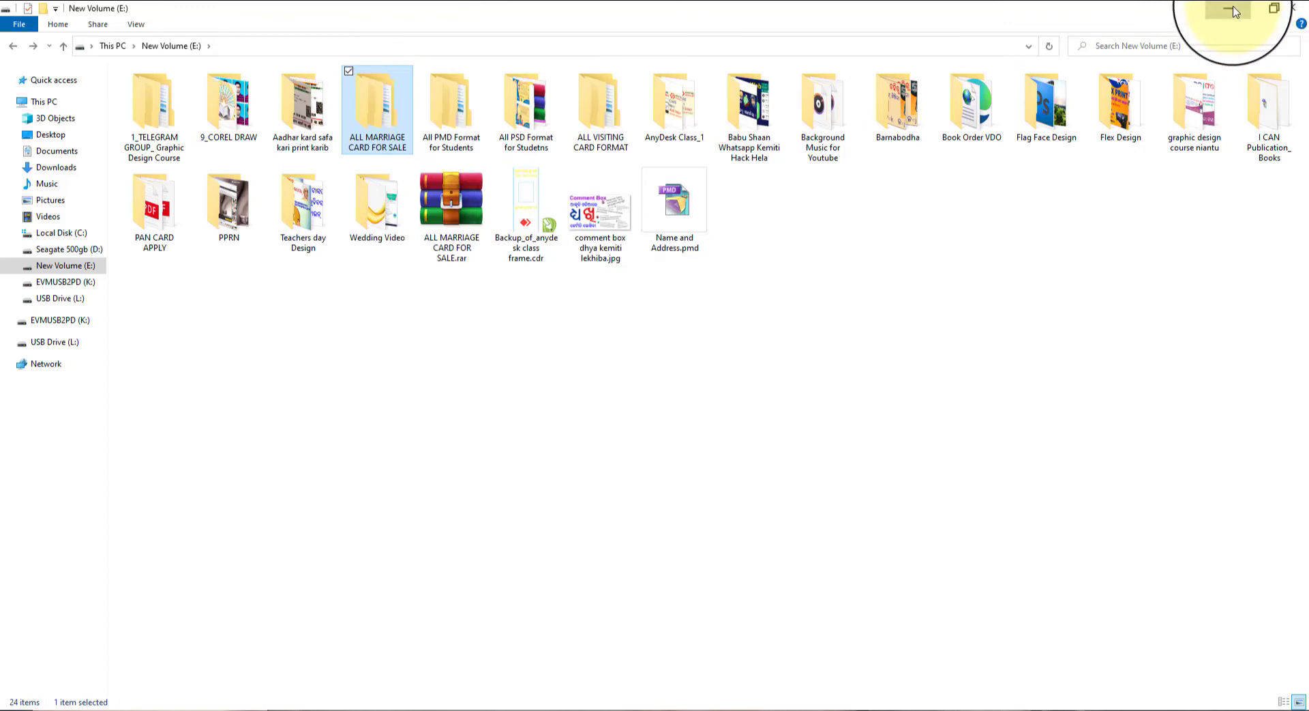
{"action": "left_click", "coordinate": [1234, 11]}
- Arrange the EVMUSB2PD (K:) and USB Drive (L:) windows side by side on the desktop, narrowing both so they fit
{"action": "left_click_drag", "start_coordinate": [526, 161], "coordinate": [527, 51]}
{"action": "left_click_drag", "start_coordinate": [952, 298], "coordinate": [818, 37]}
{"action": "left_click_drag", "start_coordinate": [493, 193], "coordinate": [772, 205]}
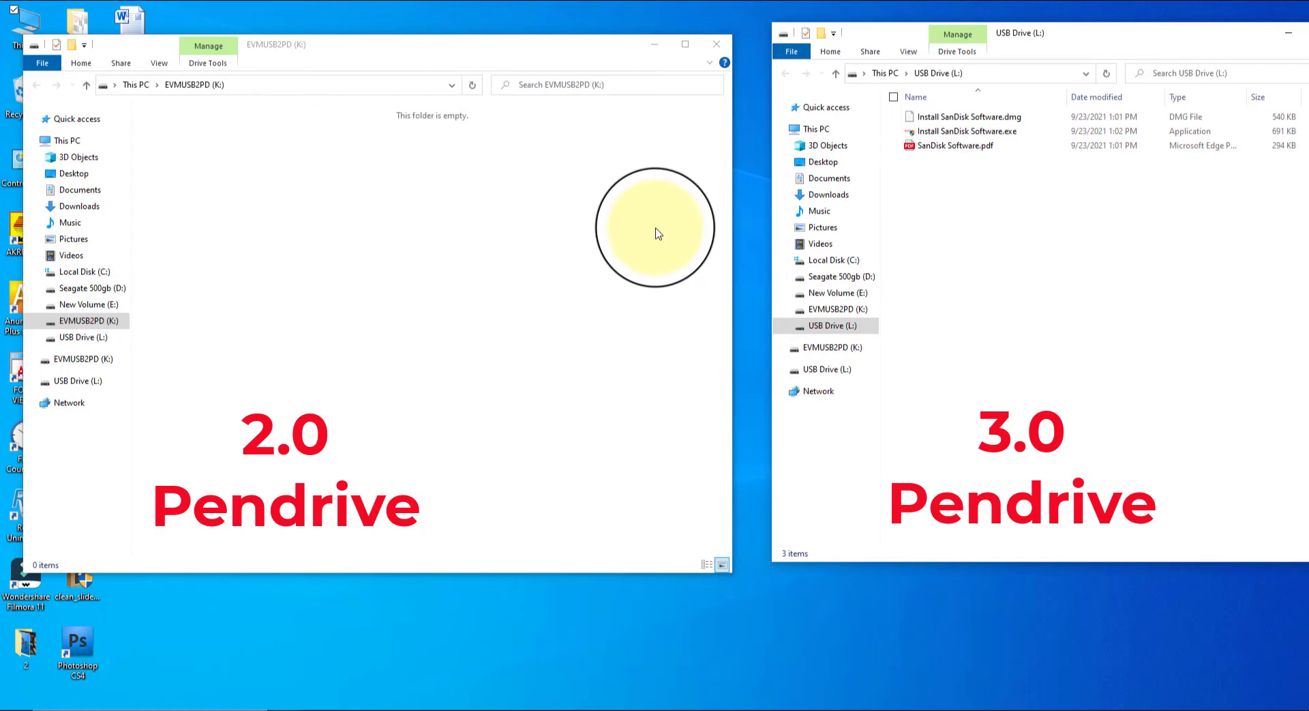
{"action": "left_click", "coordinate": [732, 229]}
{"action": "left_click_drag", "start_coordinate": [732, 229], "coordinate": [678, 220]}
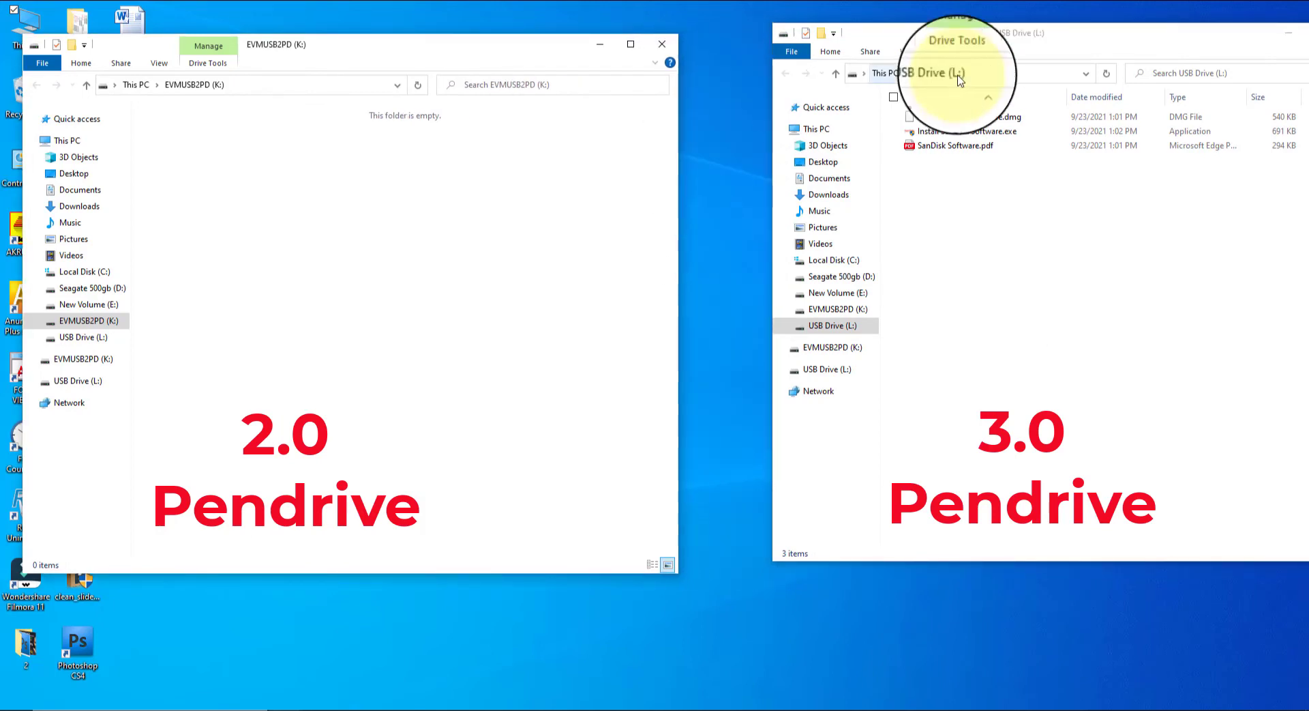
{"action": "left_click_drag", "start_coordinate": [1111, 41], "coordinate": [1040, 54]}
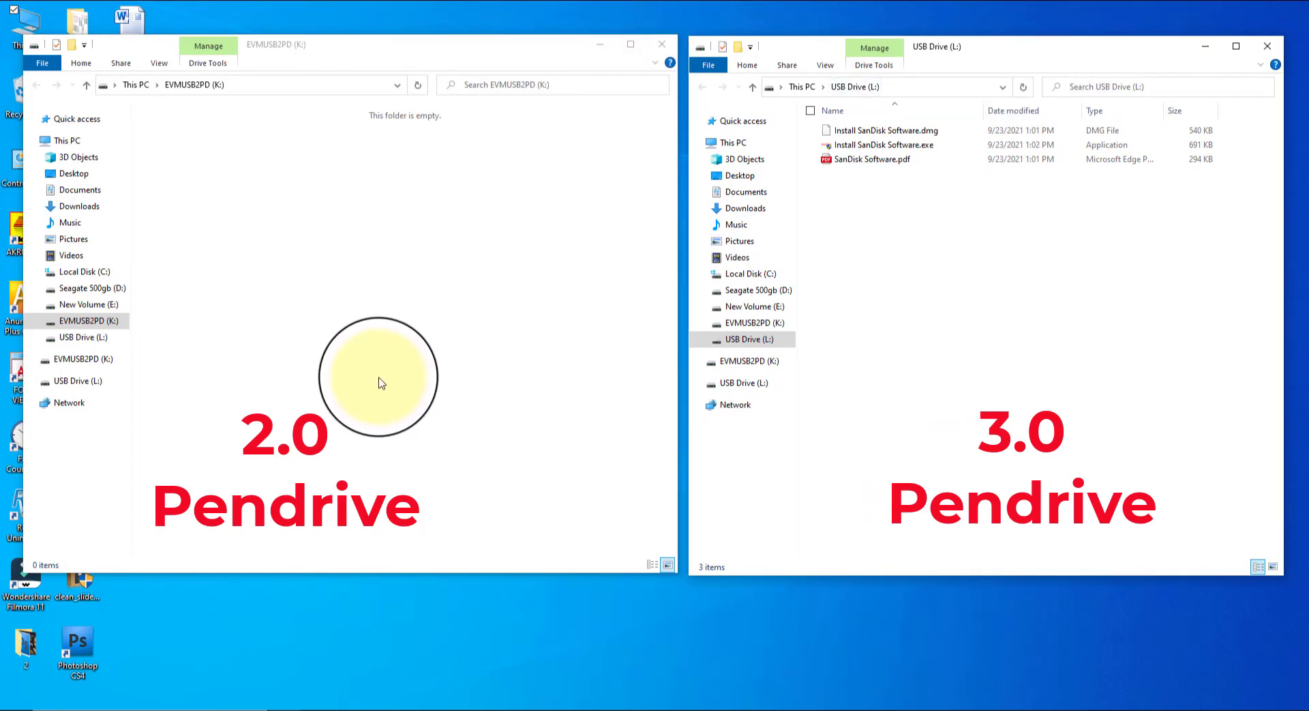
- Paste the copied folder into EVMUSB2PD (K:) and straight after into USB Drive (L:) so both transfers run together
{"action": "right_click", "coordinate": [343, 257]}
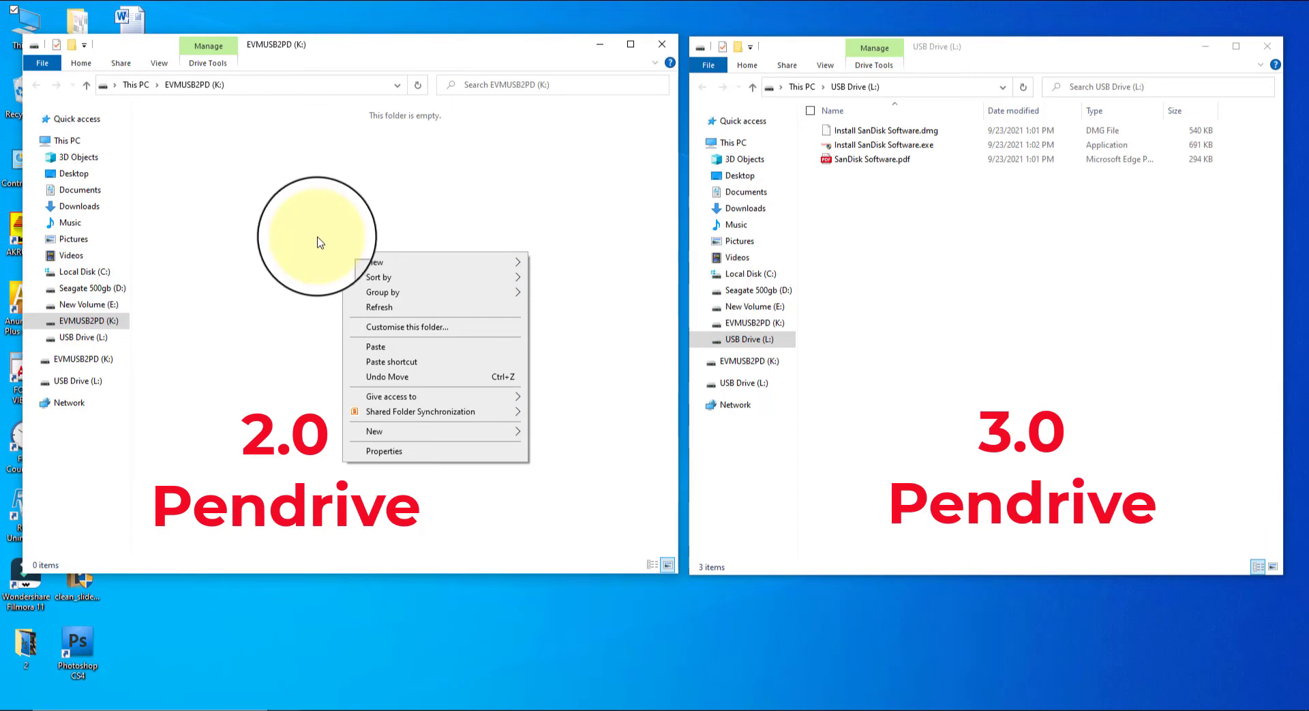
{"action": "left_click", "coordinate": [389, 353]}
{"action": "right_click", "coordinate": [1105, 319]}
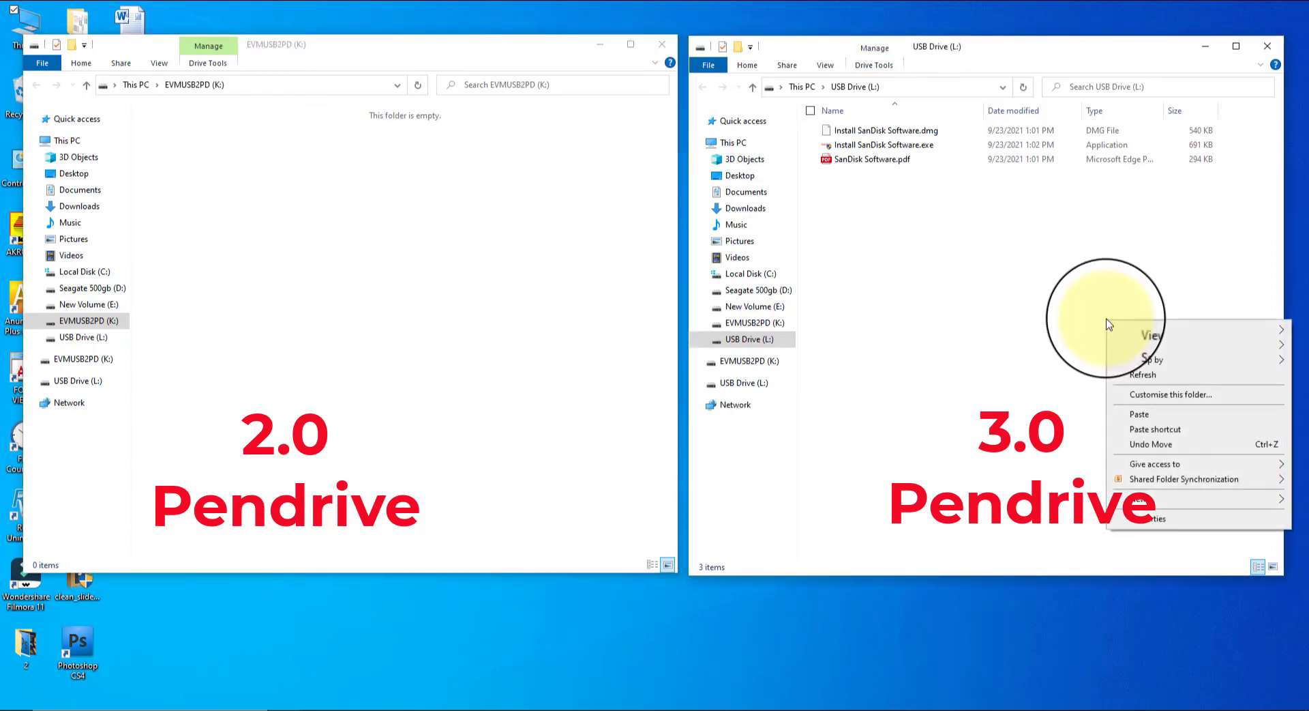
{"action": "left_click", "coordinate": [1150, 418]}
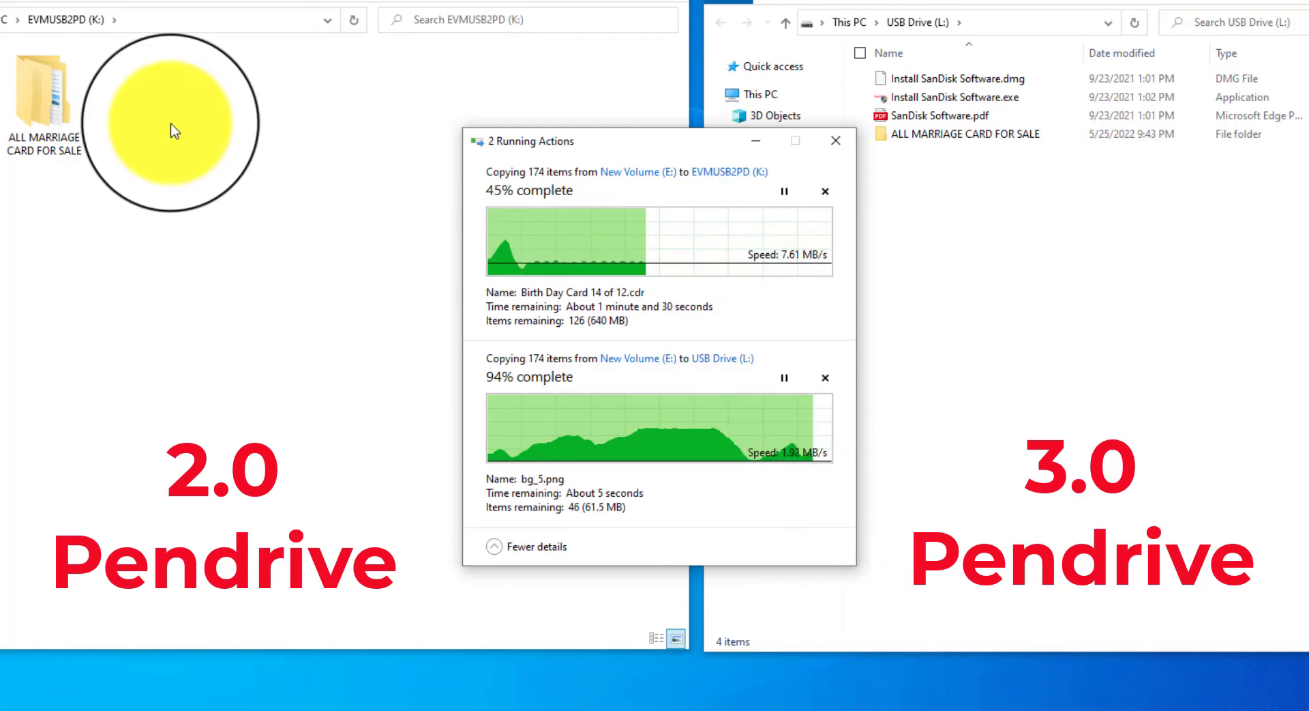
- Bring the copy progress dialog in front of the drive windows and check the transfers to both pendrives
{"action": "left_click", "coordinate": [179, 6]}
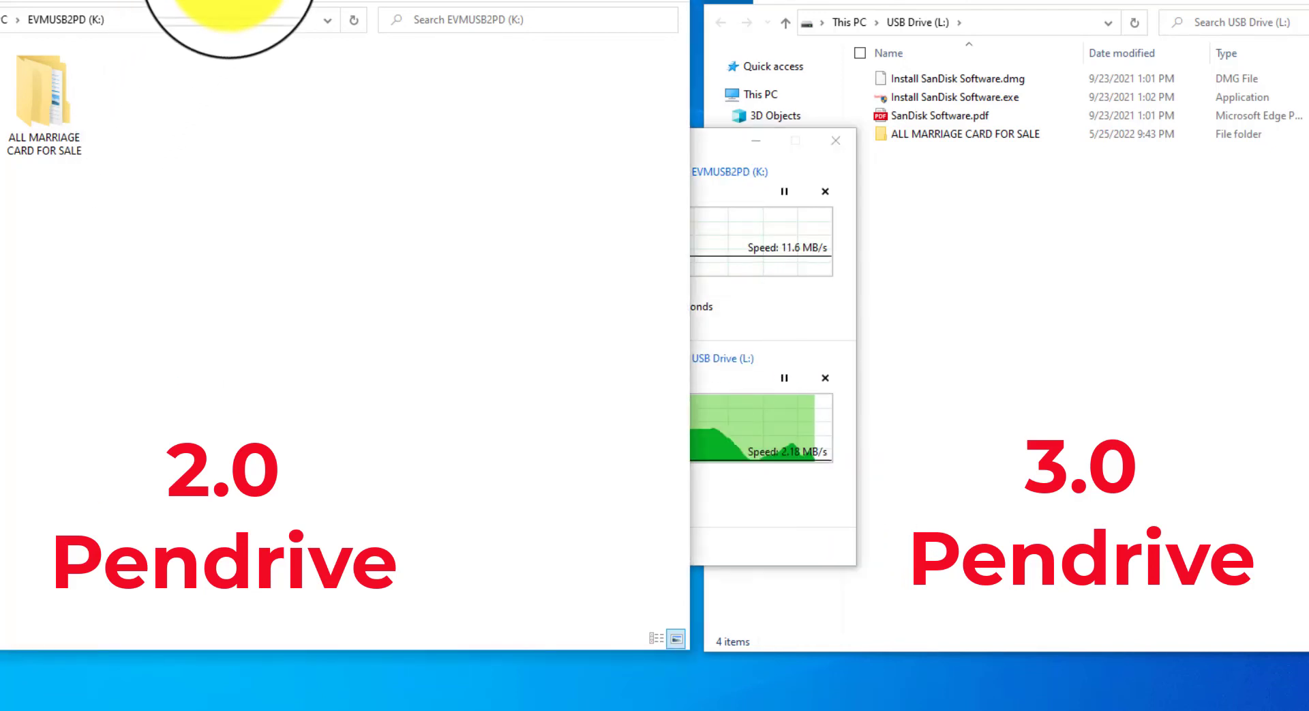
{"action": "left_click", "coordinate": [722, 145]}
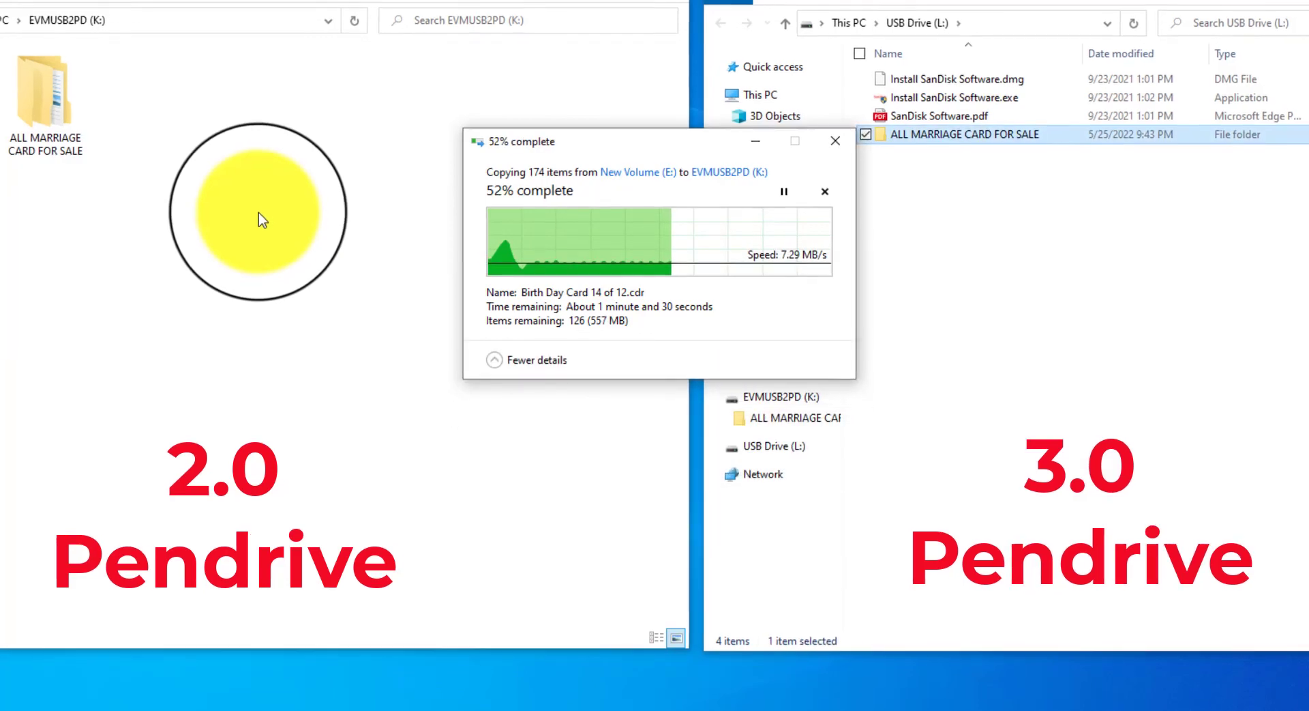
{"action": "left_click", "coordinate": [1250, 324]}
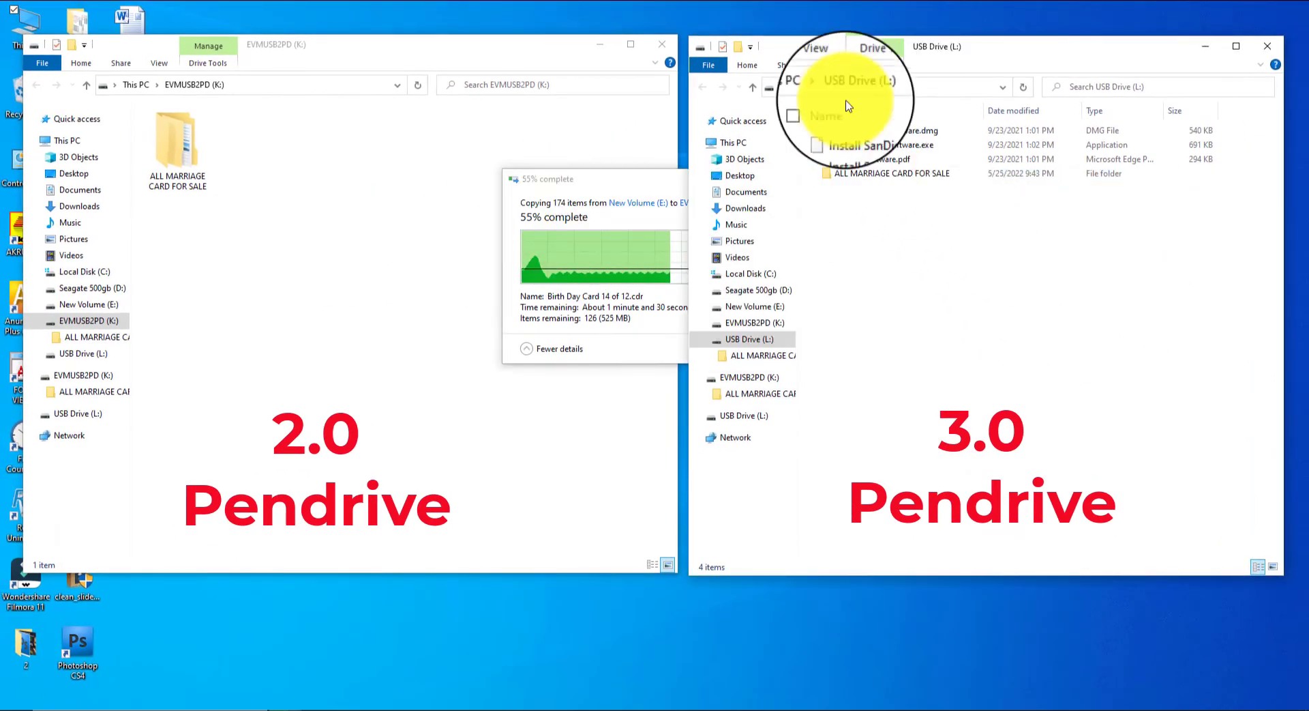
- Move the copy progress dialog over the EVMUSB2PD (K:) window and place the USB Drive (L:) window beside it
{"action": "left_click_drag", "start_coordinate": [816, 47], "coordinate": [930, 45]}
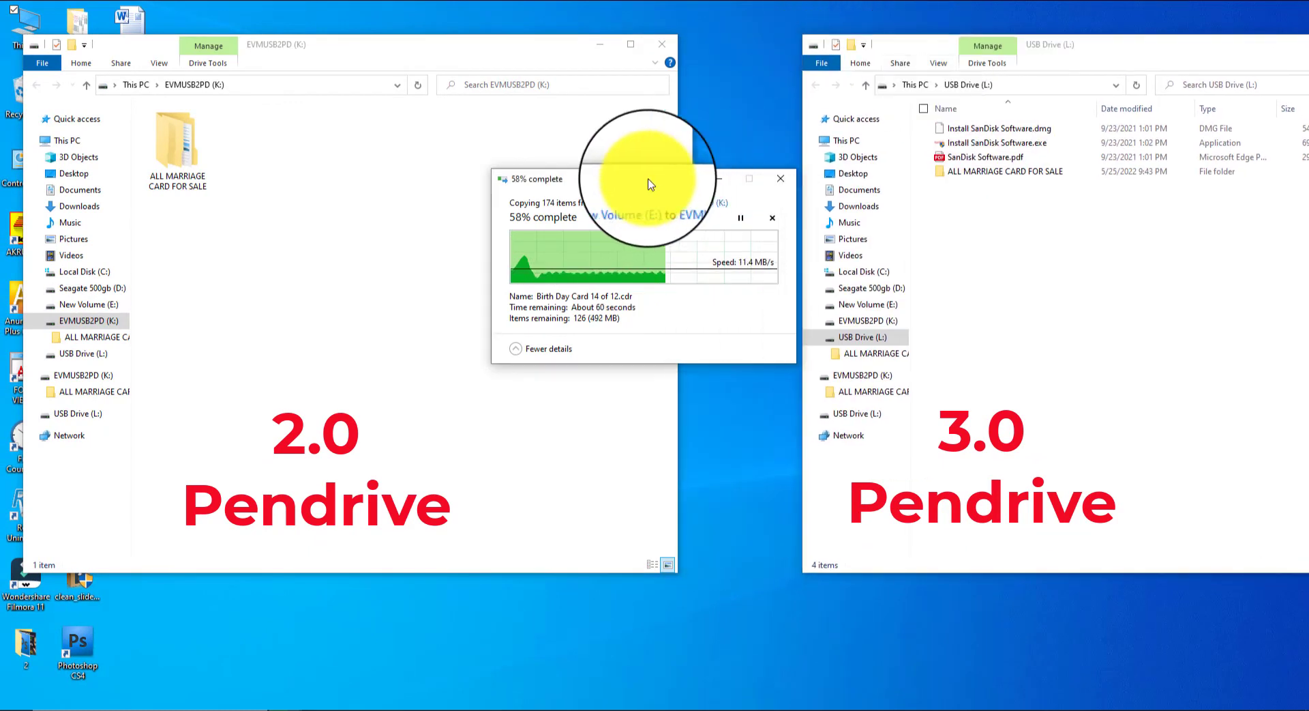
{"action": "left_click_drag", "start_coordinate": [658, 172], "coordinate": [452, 163]}
{"action": "left_click_drag", "start_coordinate": [1119, 49], "coordinate": [1009, 53]}
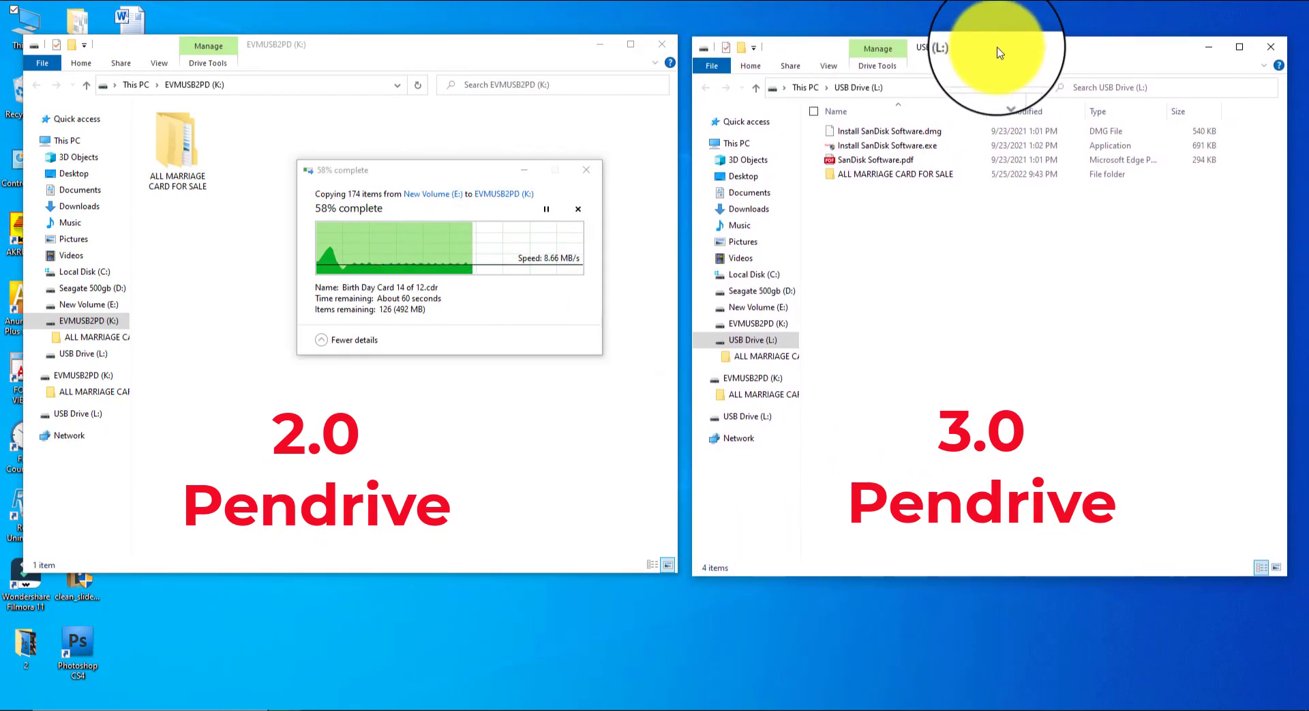